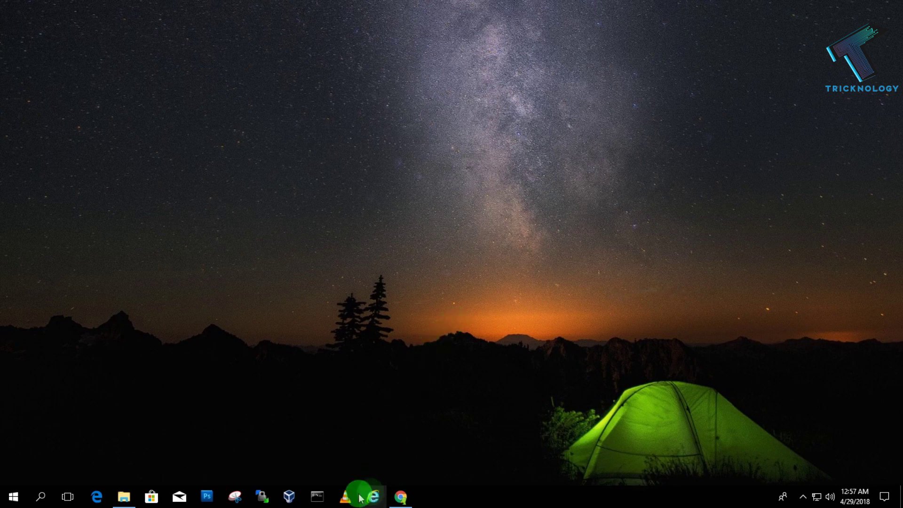
Launch Internet Explorer from a Start search for 'int'.
{"action": "left_click", "coordinate": [6, 499]}
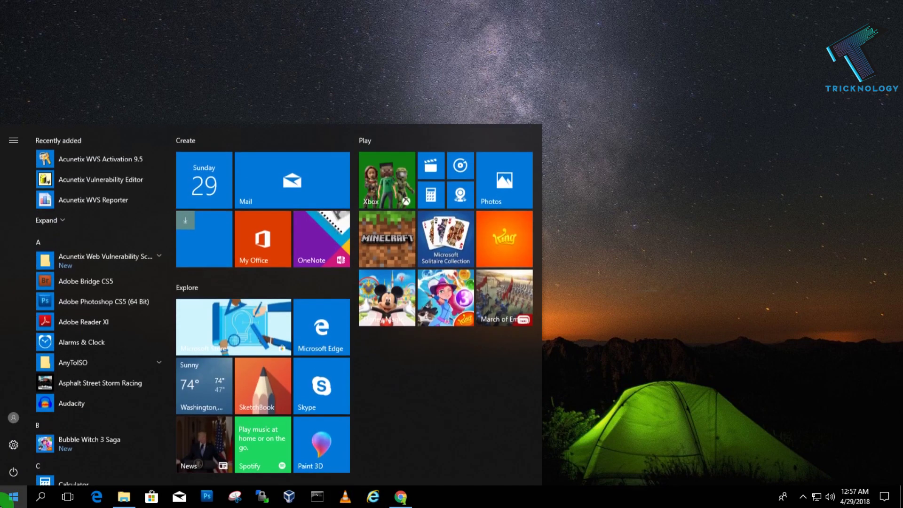
{"action": "type", "text": "inte"}
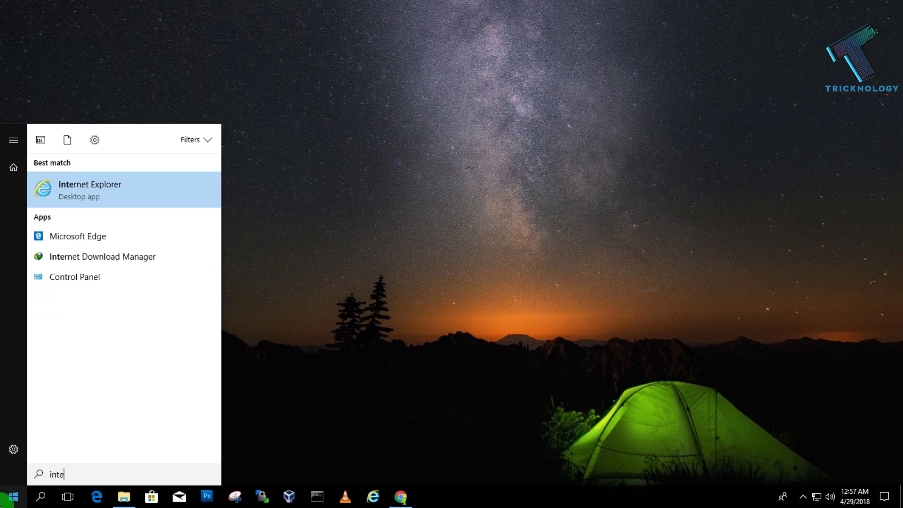
{"action": "left_click", "coordinate": [77, 191]}
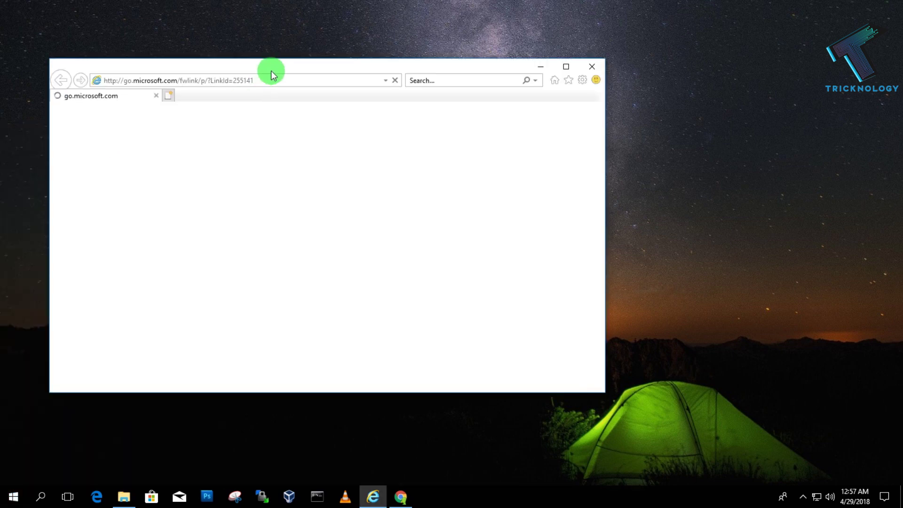
{"action": "left_click_drag", "start_coordinate": [271, 74], "coordinate": [323, 79]}
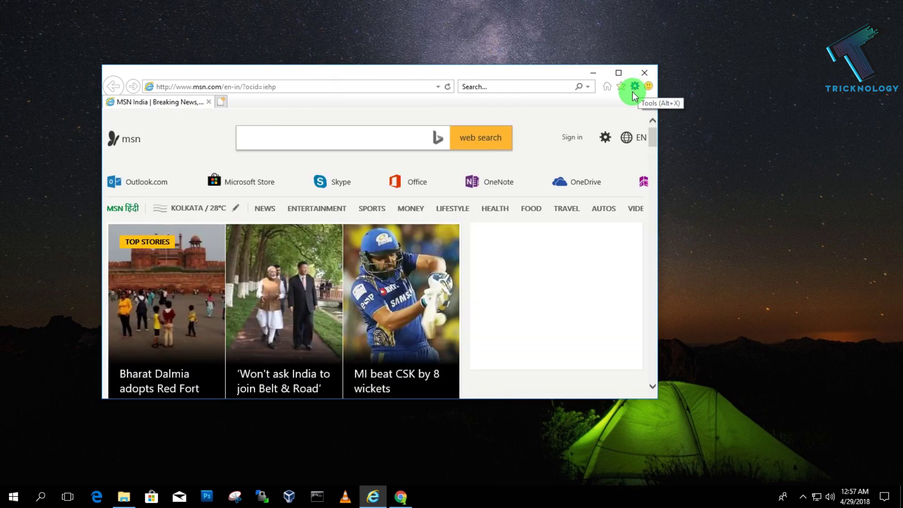
Open Internet Options from the gear Tools menu.
{"action": "left_click", "coordinate": [635, 88]}
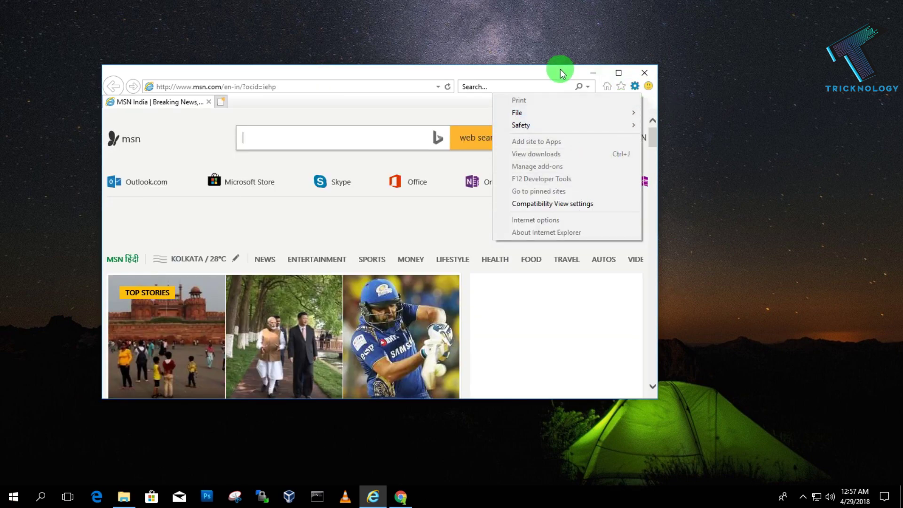
{"action": "left_click", "coordinate": [559, 69]}
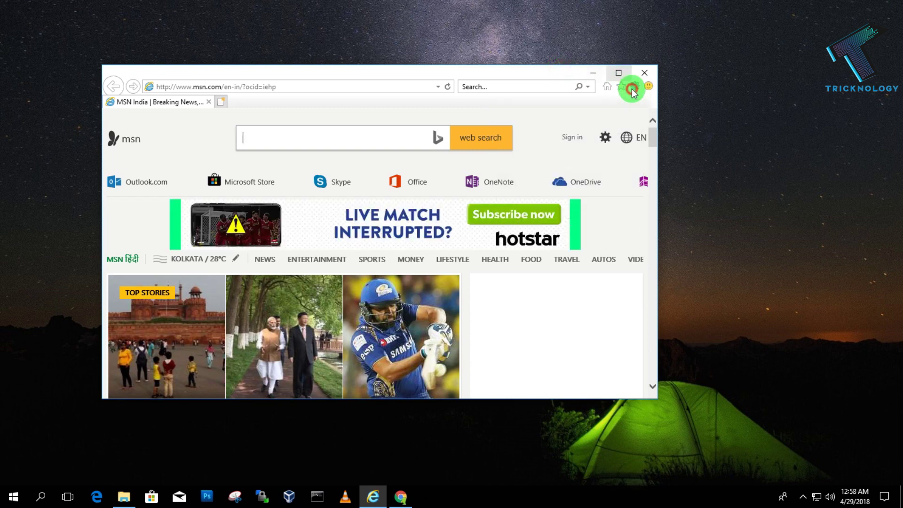
{"action": "left_click", "coordinate": [635, 88]}
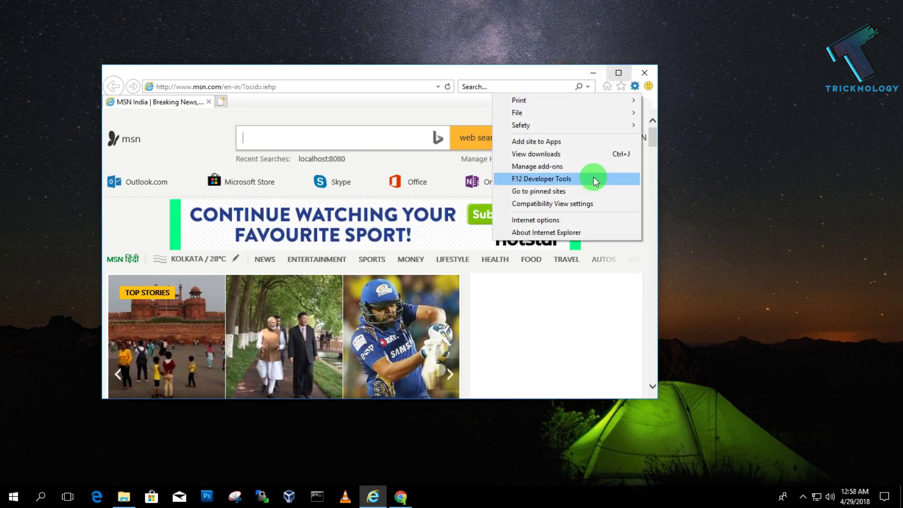
{"action": "left_click", "coordinate": [562, 221]}
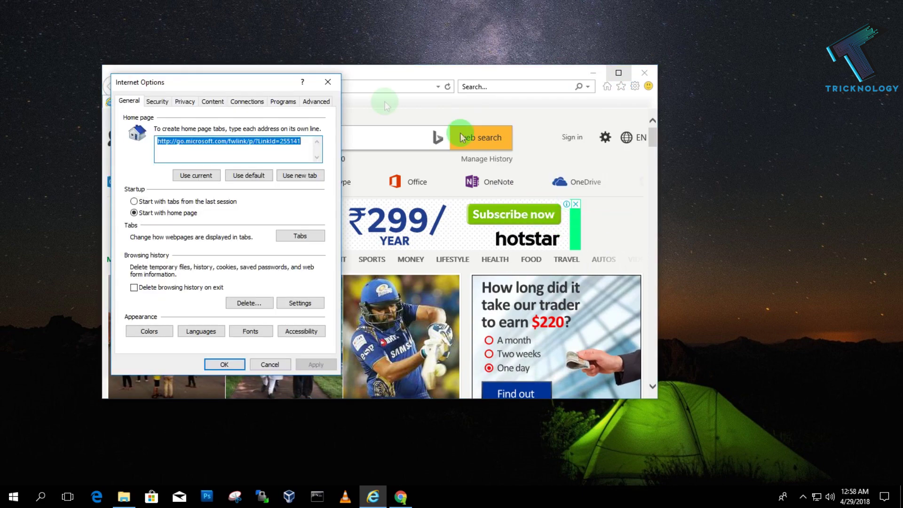
Open the LAN settings from the Connections tab.
{"action": "left_click", "coordinate": [243, 102]}
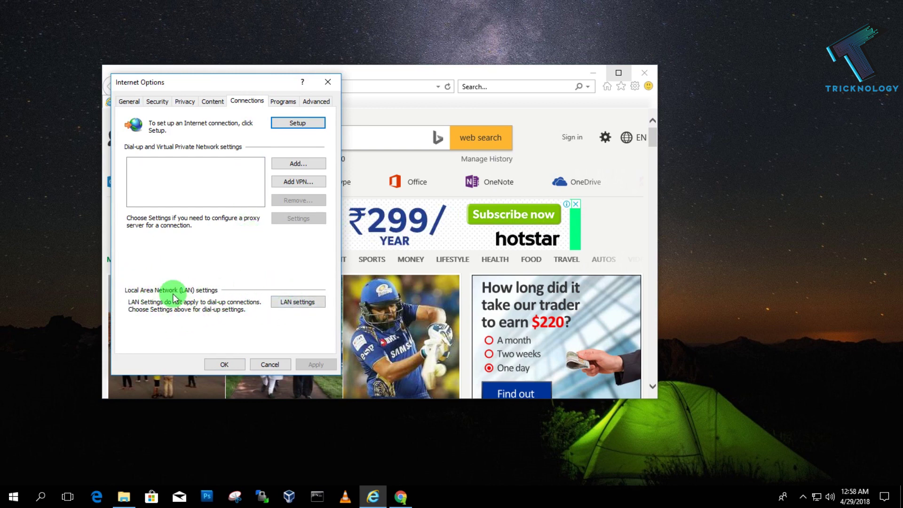
{"action": "left_click", "coordinate": [291, 302]}
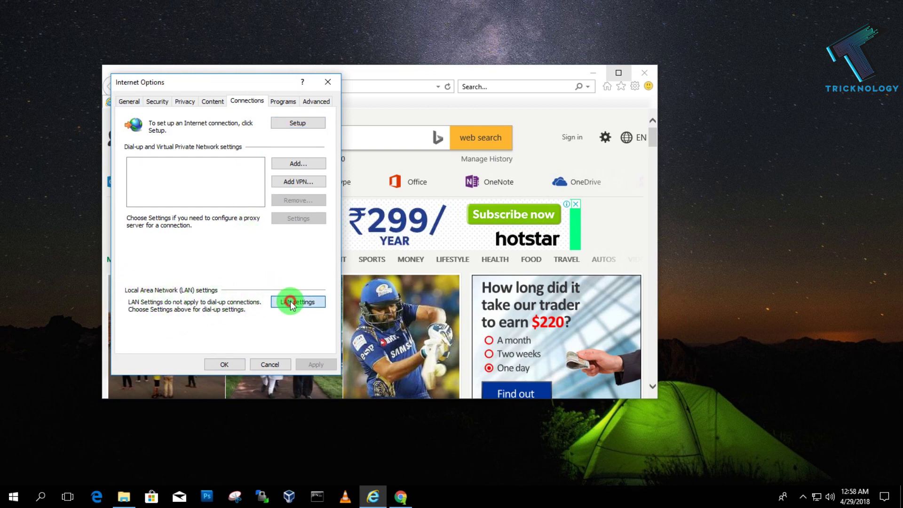
{"action": "left_click_drag", "start_coordinate": [192, 94], "coordinate": [228, 139]}
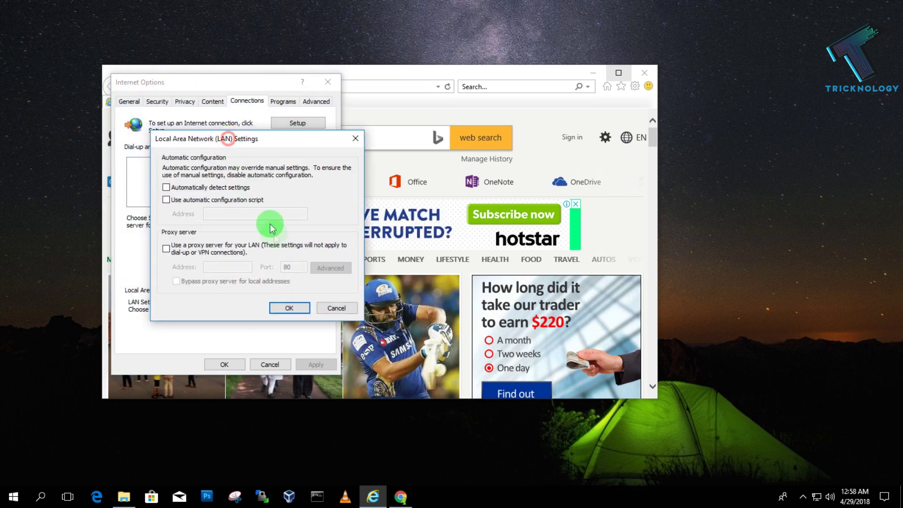
Enable a LAN proxy at 127.0.0.1 port 80 and open its Advanced settings.
{"action": "left_click", "coordinate": [166, 249]}
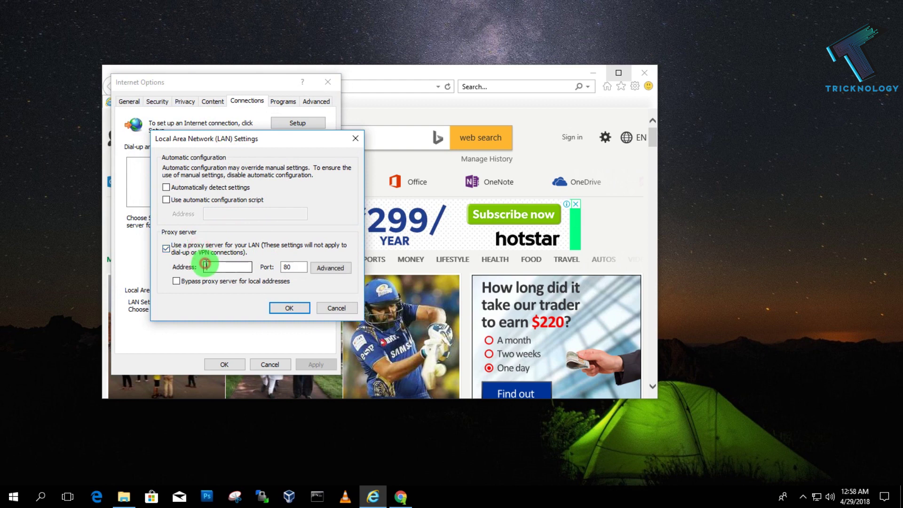
{"action": "left_click", "coordinate": [222, 266]}
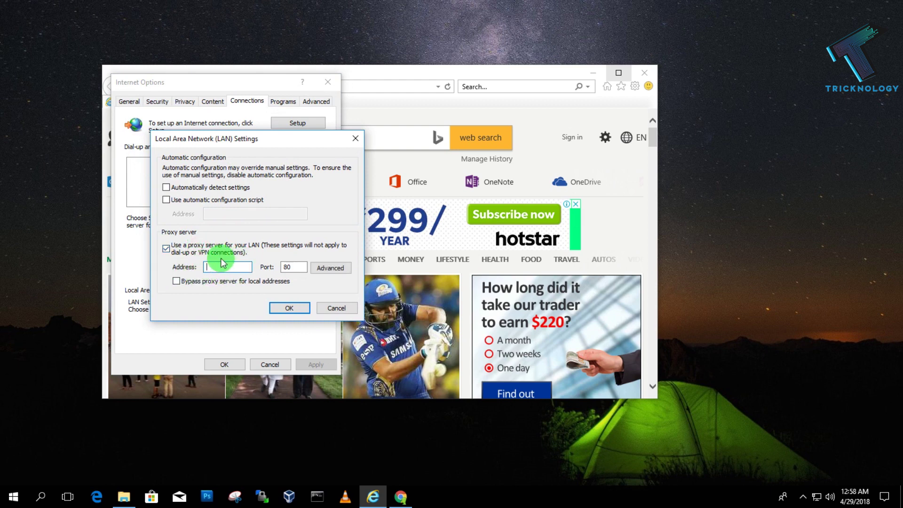
{"action": "type", "text": "127.0.0.1"}
{"action": "left_click_drag", "start_coordinate": [301, 266], "coordinate": [266, 272]}
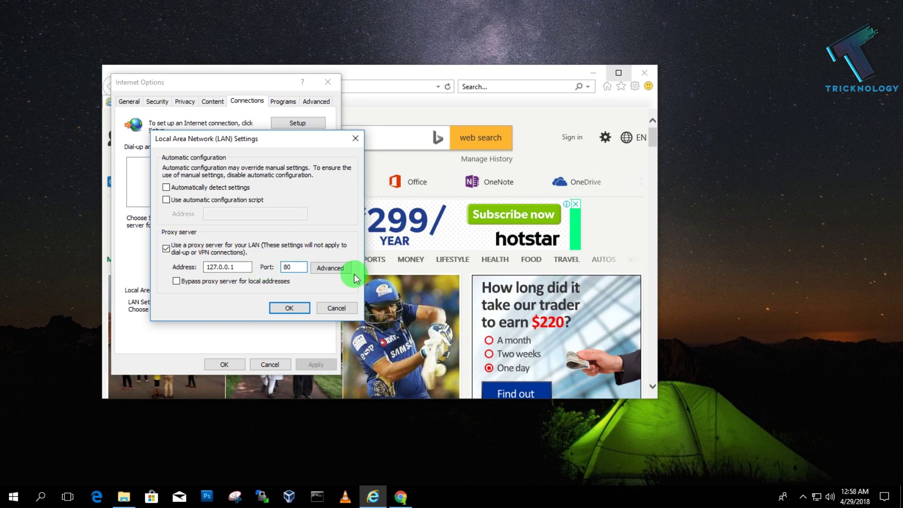
{"action": "left_click", "coordinate": [331, 268]}
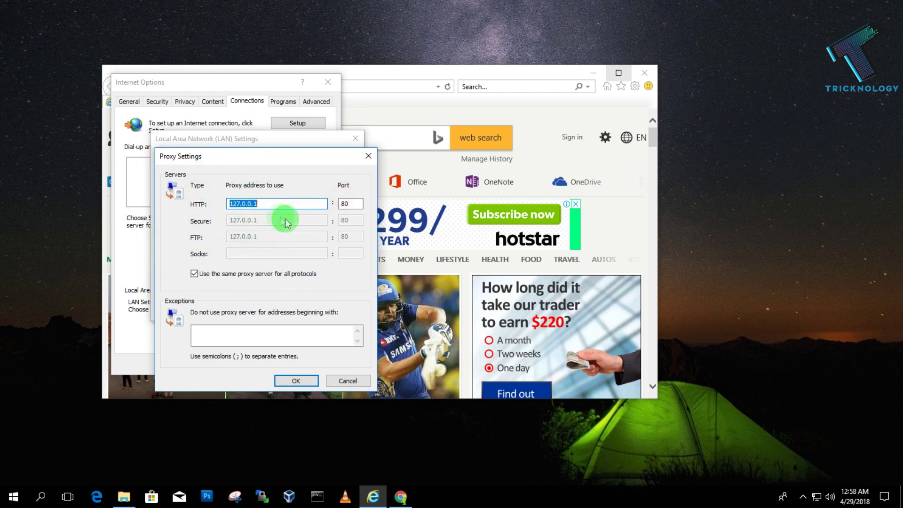
{"action": "left_click", "coordinate": [224, 335]}
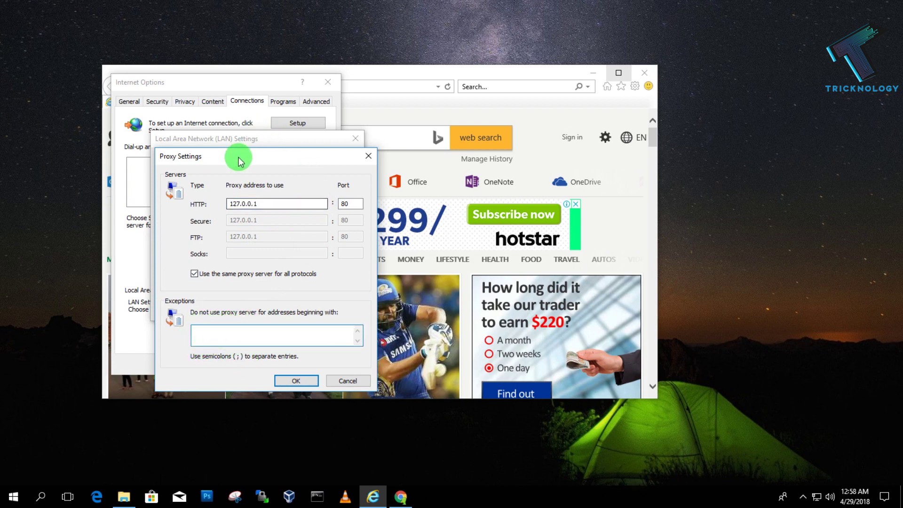
{"action": "left_click_drag", "start_coordinate": [238, 160], "coordinate": [205, 156]}
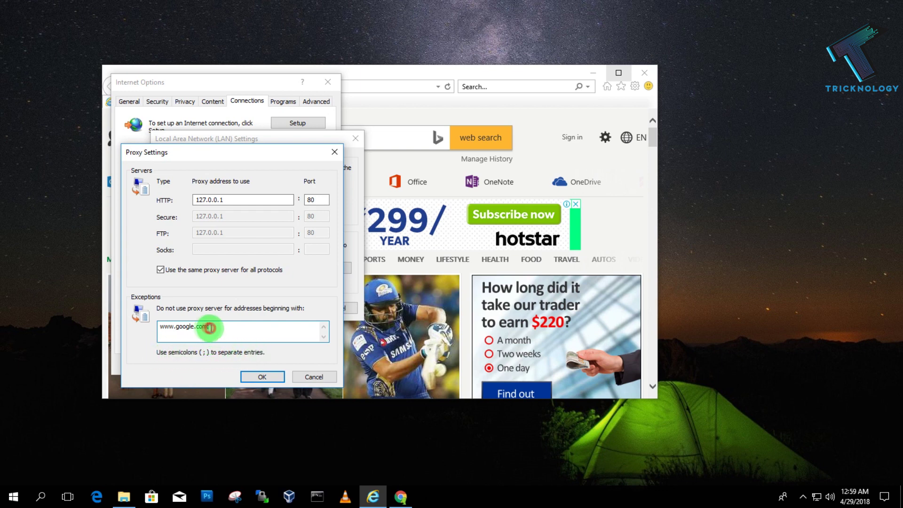
{"action": "double_click", "coordinate": [202, 332]}
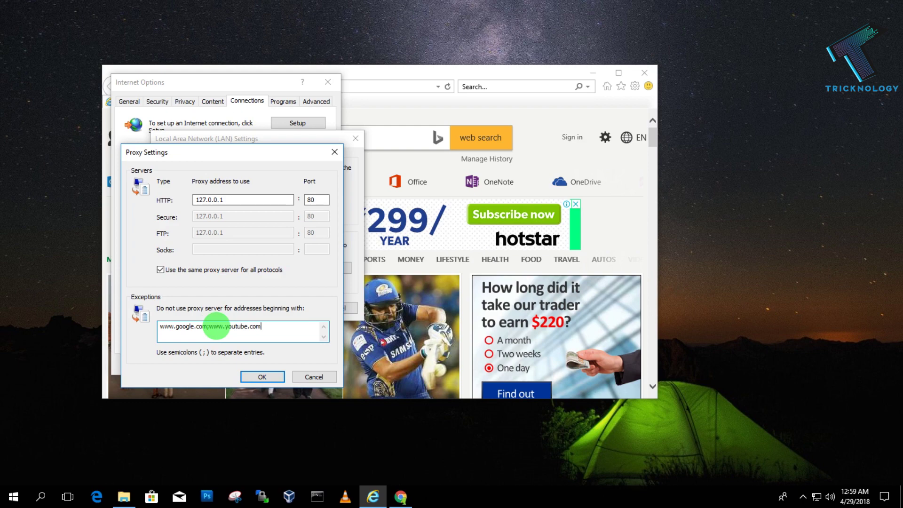
{"action": "left_click", "coordinate": [262, 377]}
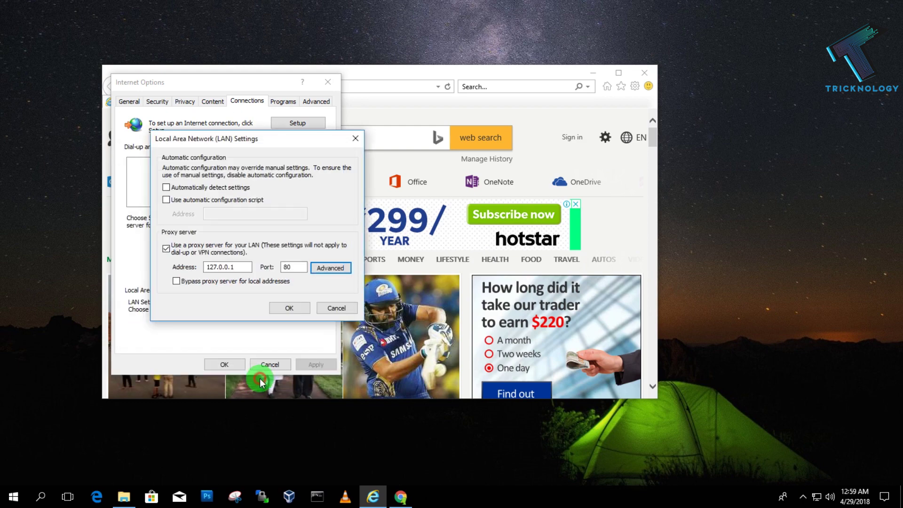
{"action": "left_click", "coordinate": [290, 309]}
Apply the Internet Options and load facebook.com, which shows a proxy error.
{"action": "left_click", "coordinate": [231, 364]}
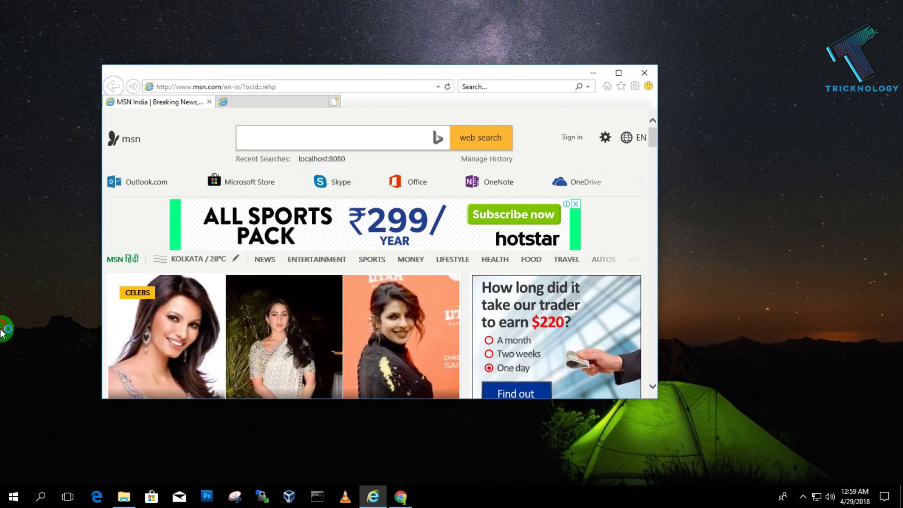
{"action": "double_click", "coordinate": [211, 103]}
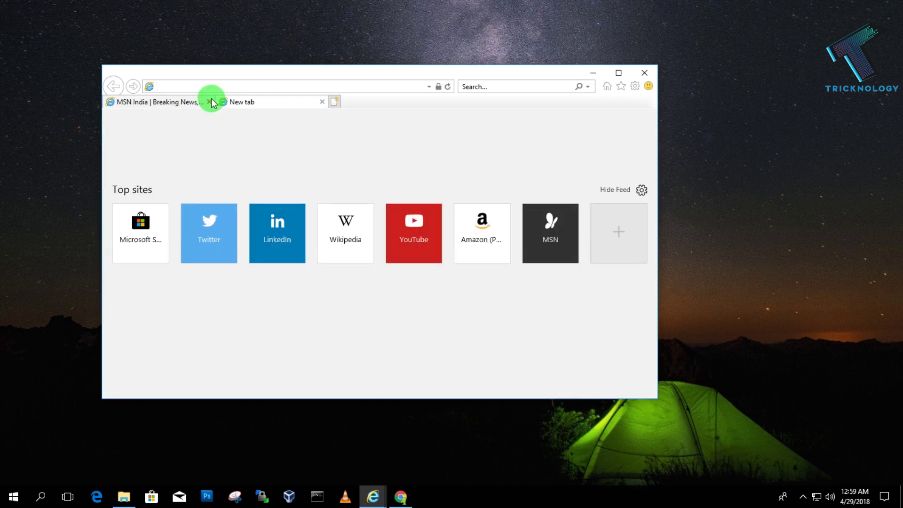
{"action": "left_click", "coordinate": [209, 102]}
{"action": "type", "text": "facebook.com/"}
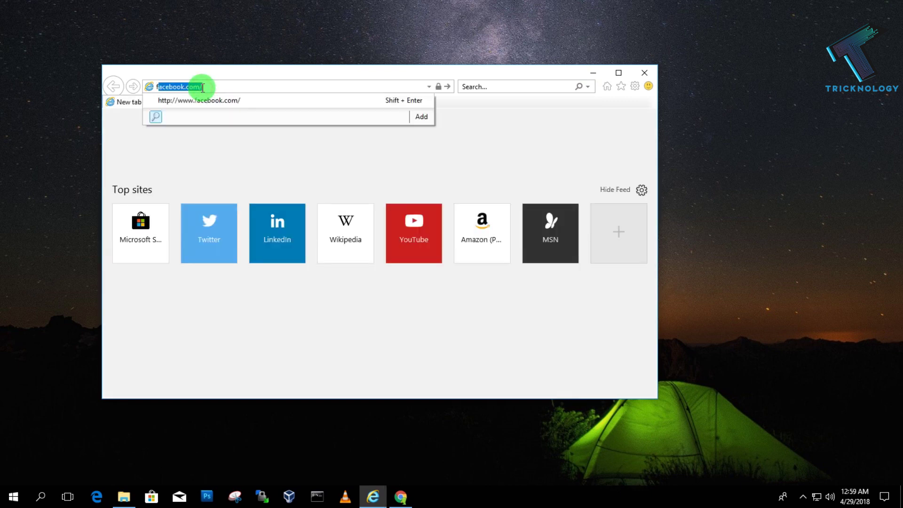
{"action": "key", "text": "Return"}
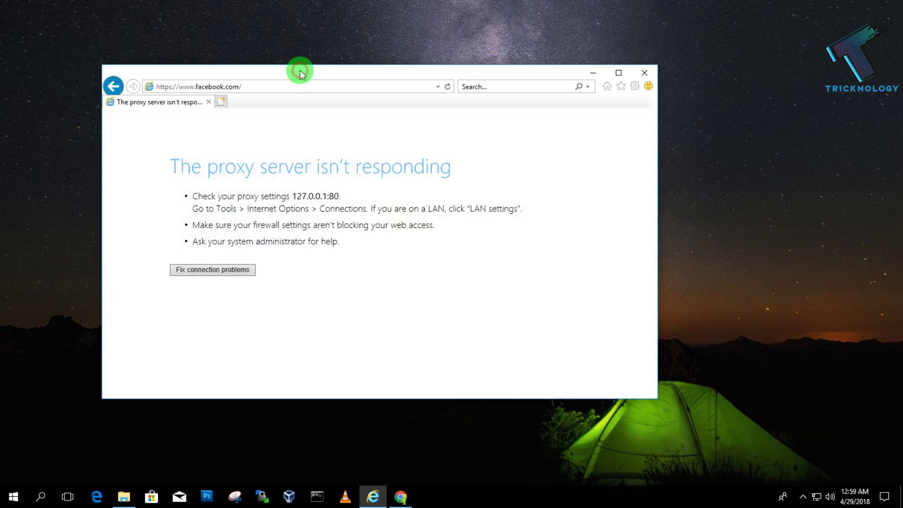
{"action": "double_click", "coordinate": [299, 71]}
{"action": "left_click_drag", "start_coordinate": [69, 97], "coordinate": [349, 106]}
{"action": "left_click", "coordinate": [280, 101]}
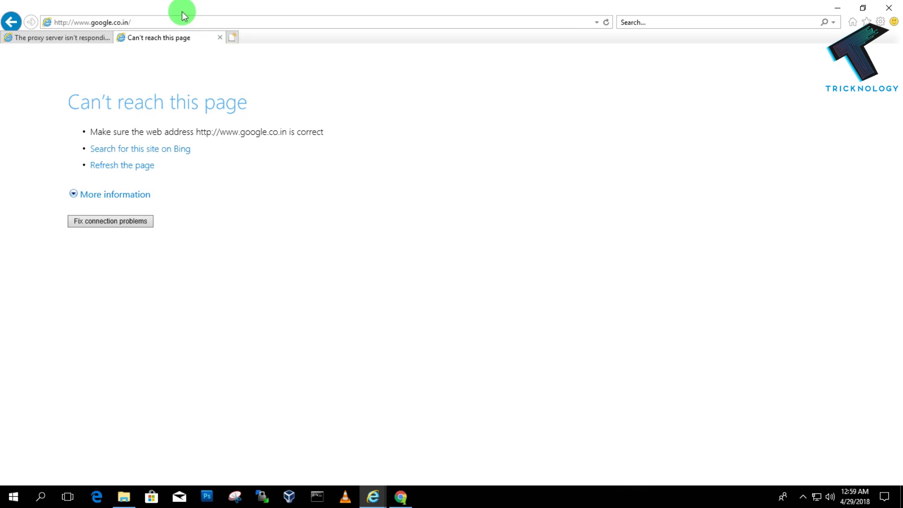
{"action": "left_click", "coordinate": [115, 23]}
{"action": "left_click_drag", "start_coordinate": [117, 22], "coordinate": [238, 19]}
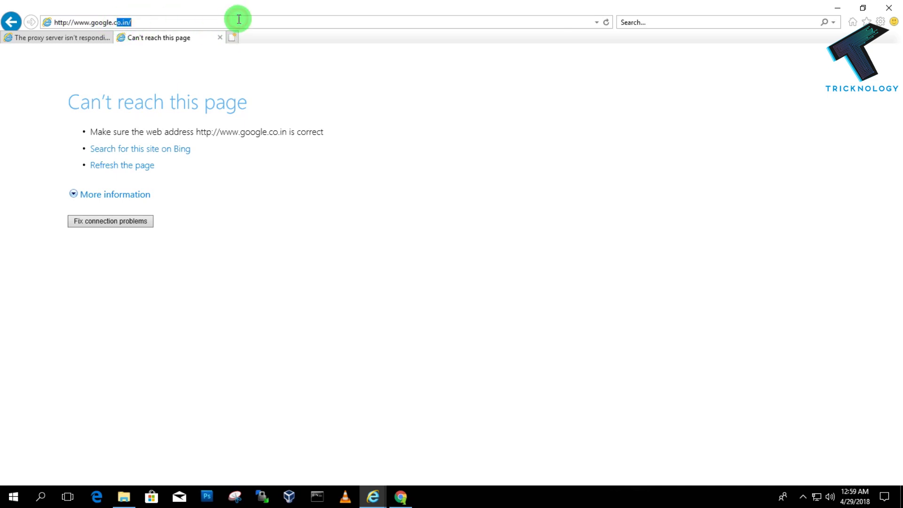
{"action": "type", "text": "om"}
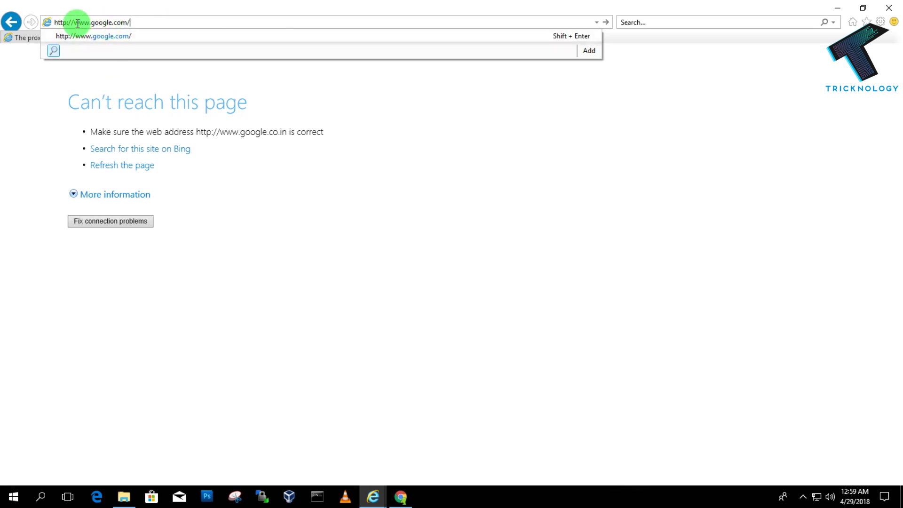
{"action": "left_click_drag", "start_coordinate": [73, 22], "coordinate": [291, 29]}
{"action": "left_click", "coordinate": [295, 90]}
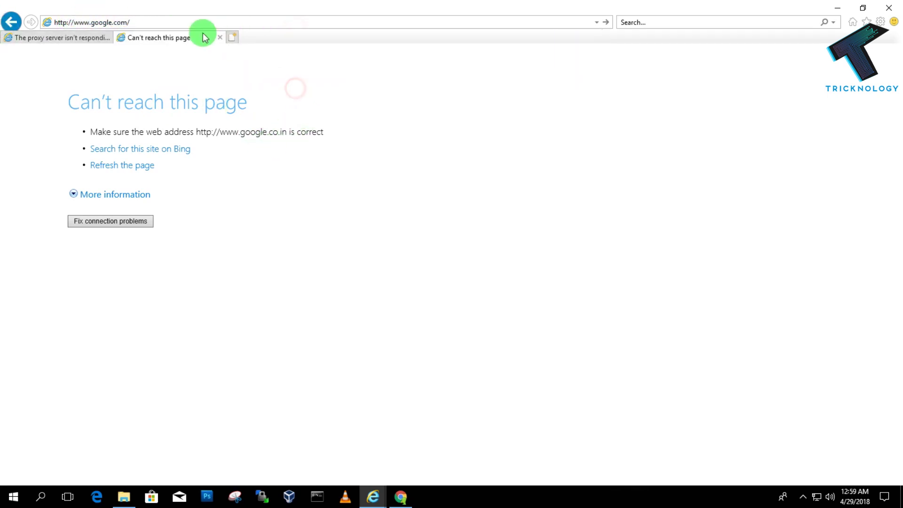
{"action": "left_click", "coordinate": [198, 22]}
{"action": "key", "text": "Return"}
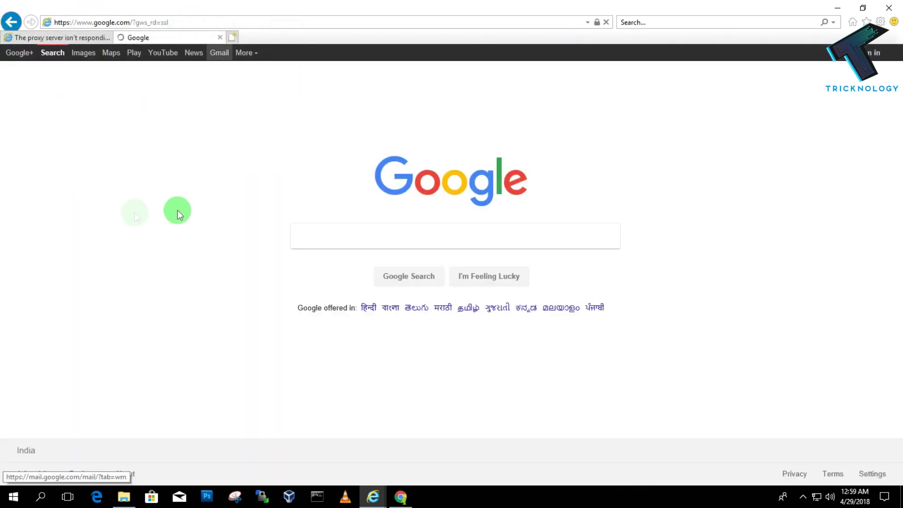
Open Gmail and YouTube from Google, confirming Gmail fails to load.
{"action": "middle_click", "coordinate": [216, 54]}
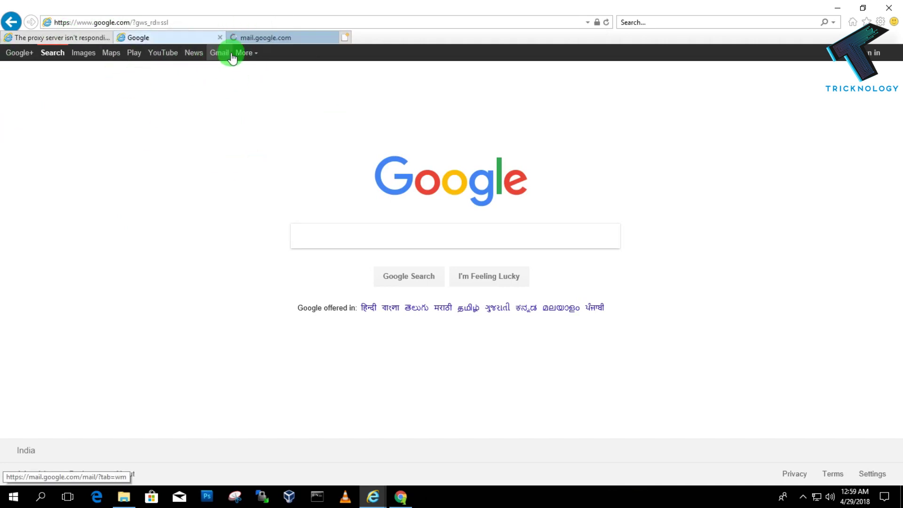
{"action": "left_click", "coordinate": [270, 41]}
{"action": "left_click", "coordinate": [158, 38]}
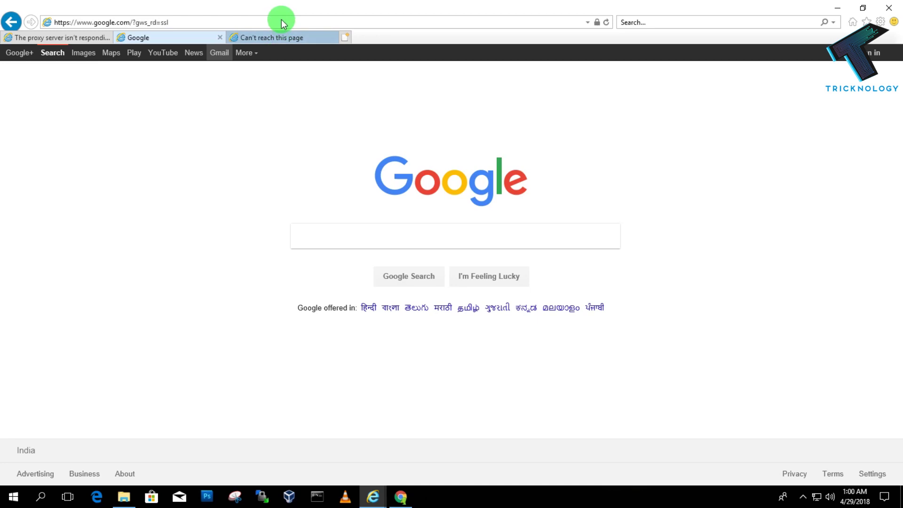
{"action": "left_click", "coordinate": [277, 40]}
{"action": "left_click", "coordinate": [194, 38]}
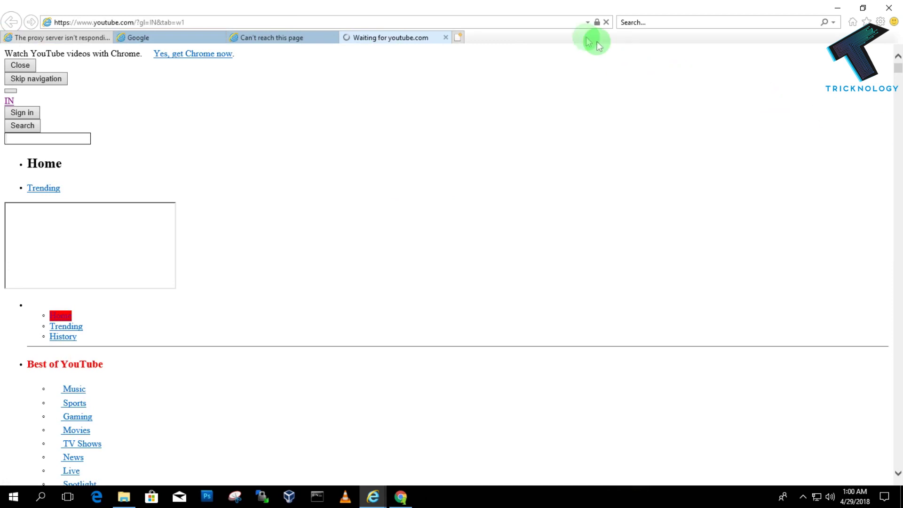
{"action": "left_click", "coordinate": [401, 497]}
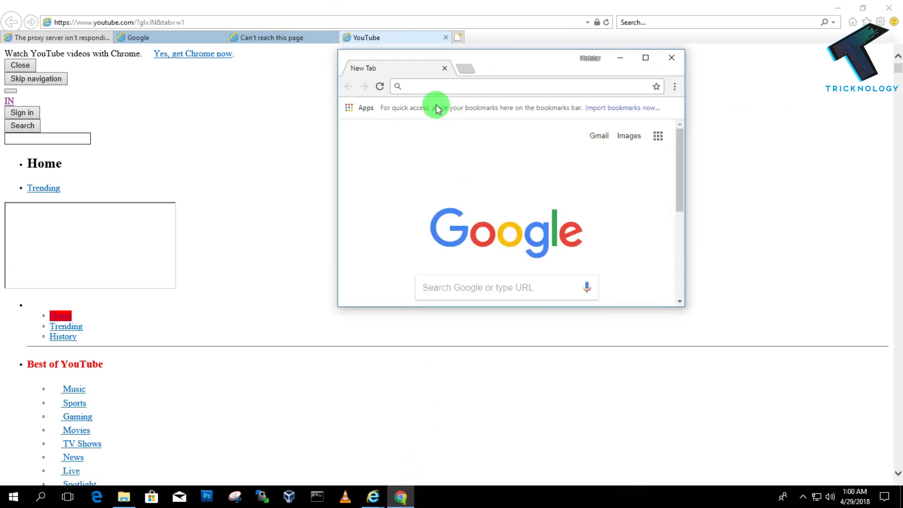
Load youtube.com in Chrome.
{"action": "left_click", "coordinate": [441, 85]}
{"action": "left_click_drag", "start_coordinate": [518, 55], "coordinate": [422, 76]}
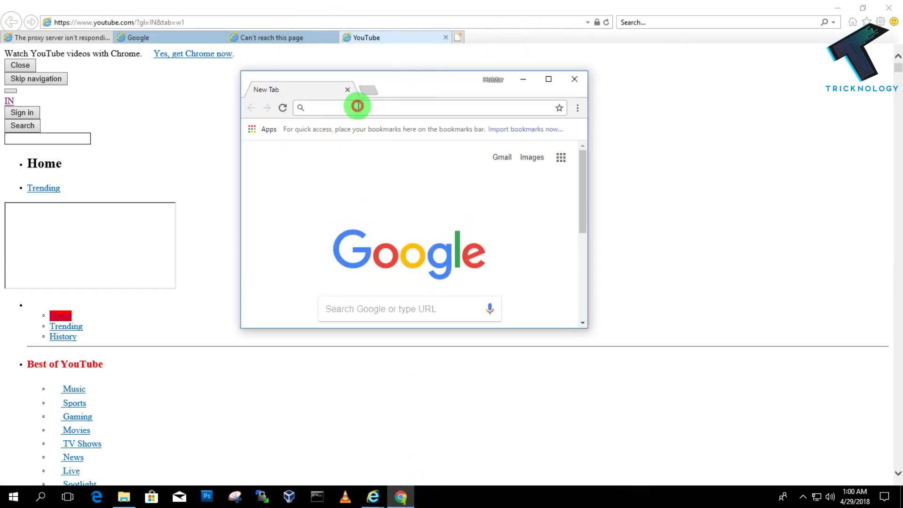
{"action": "type", "text": "y"}
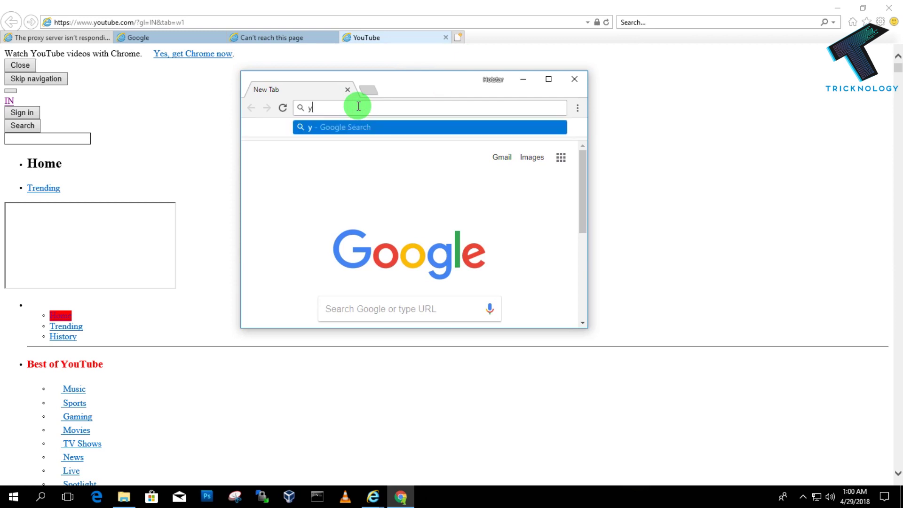
{"action": "type", "text": "utube.com"}
{"action": "key", "text": "Return"}
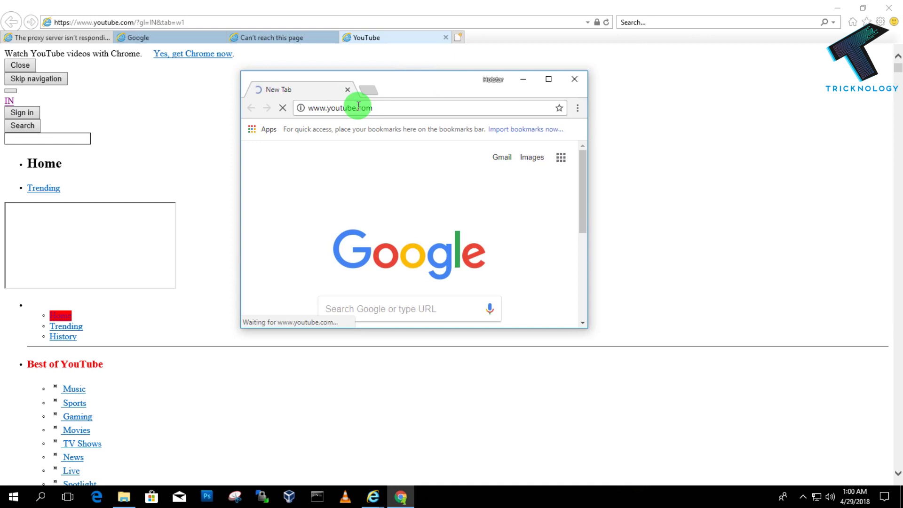
In a new tab, try google.co.in and google.cm, which fail to connect.
{"action": "left_click", "coordinate": [373, 92]}
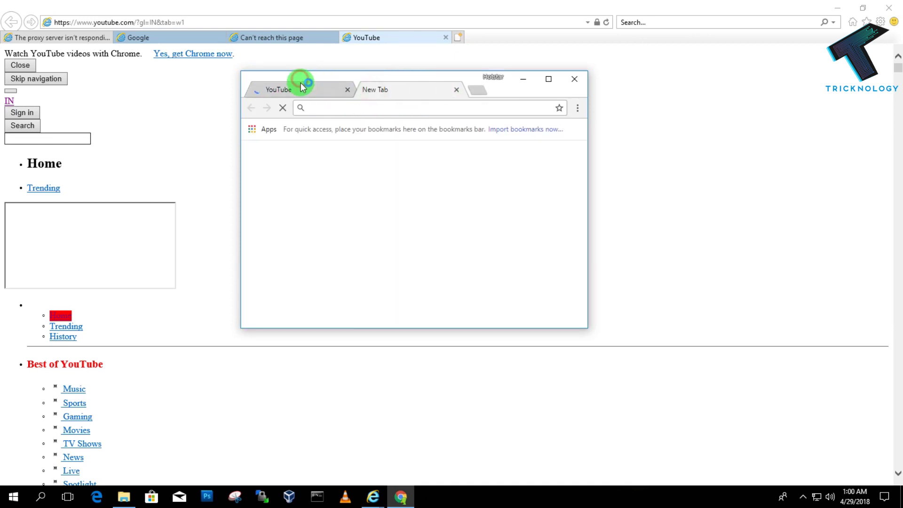
{"action": "left_click", "coordinate": [299, 86]}
{"action": "left_click", "coordinate": [380, 91]}
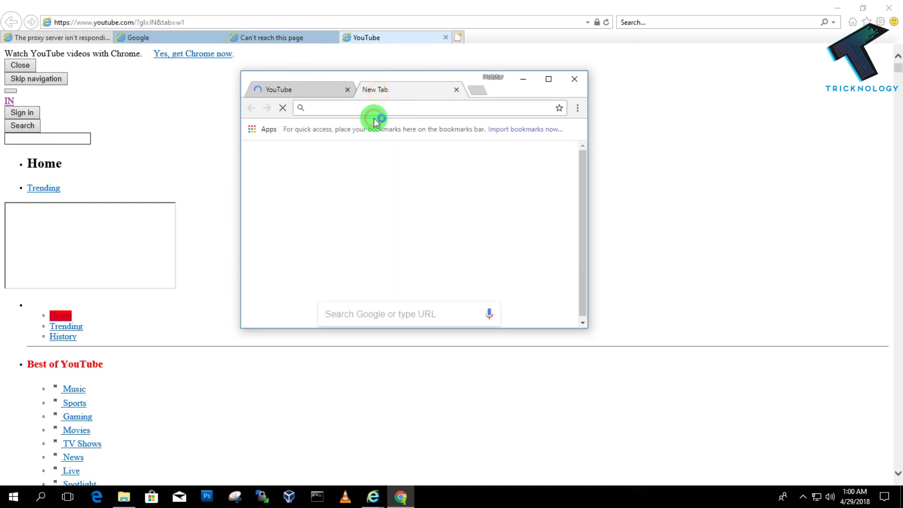
{"action": "left_click", "coordinate": [376, 108]}
{"action": "type", "text": "google.co.in"}
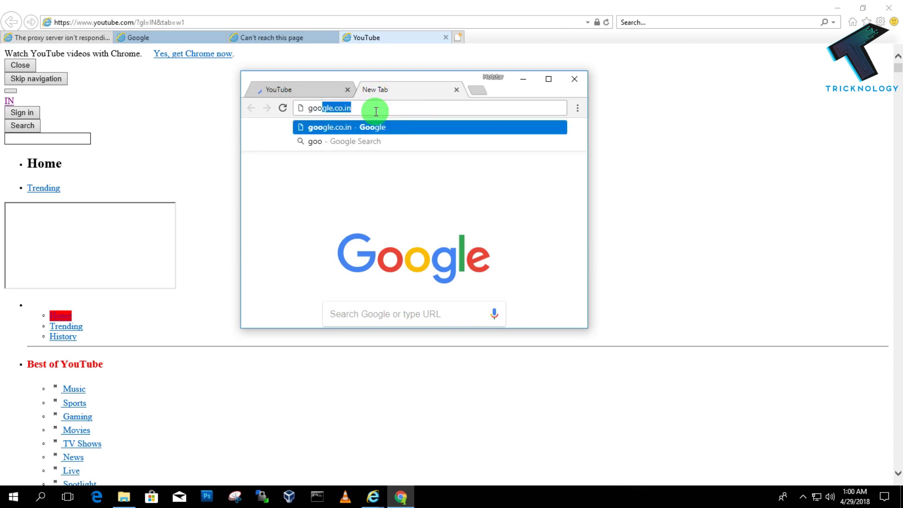
{"action": "key", "text": "Return"}
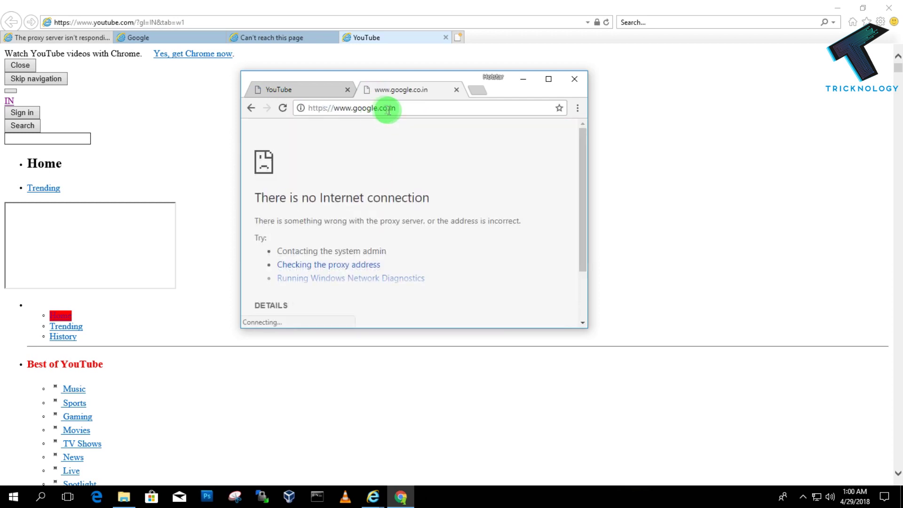
{"action": "left_click_drag", "start_coordinate": [383, 108], "coordinate": [418, 108]}
{"action": "type", "text": "m"}
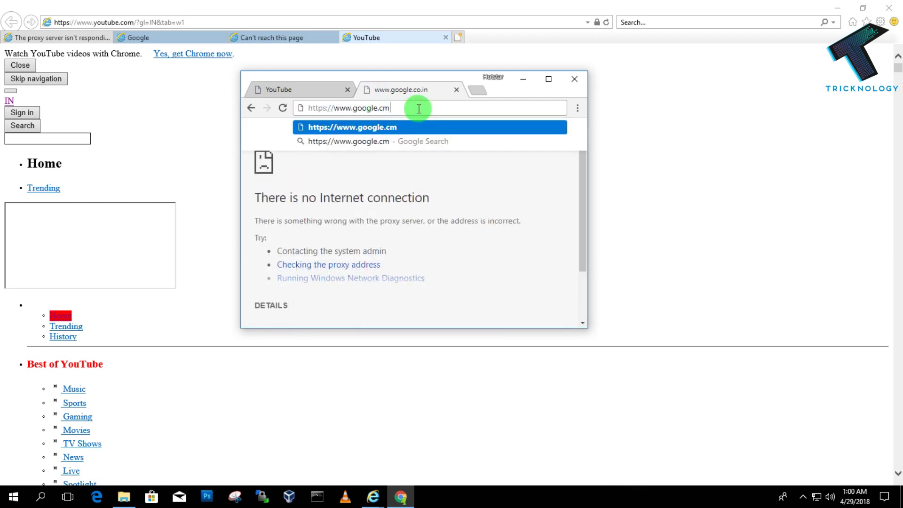
{"action": "key", "text": "Return"}
Change the address to google.com and load it.
{"action": "left_click", "coordinate": [380, 108]}
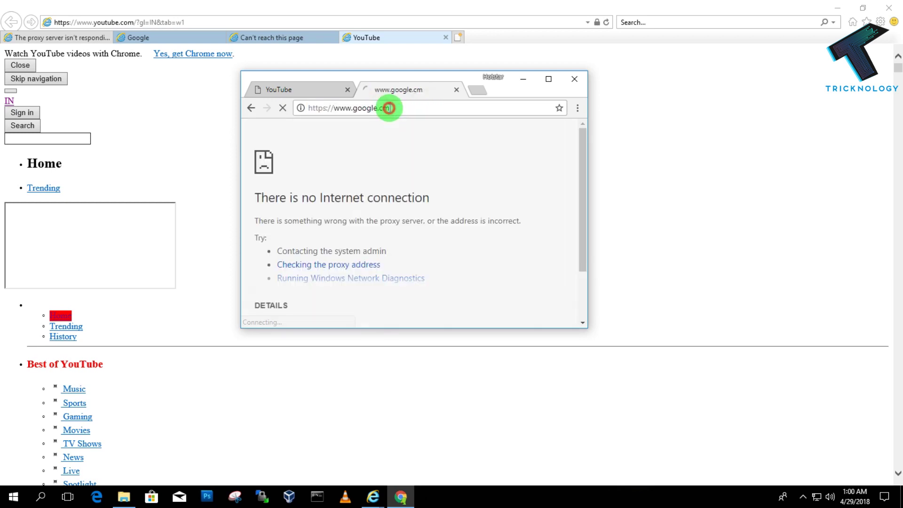
{"action": "double_click", "coordinate": [389, 108]}
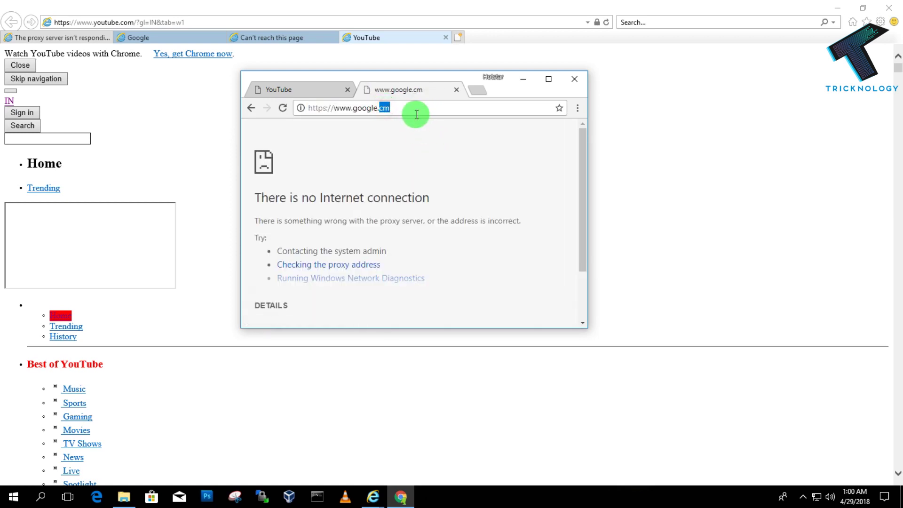
{"action": "type", "text": "com"}
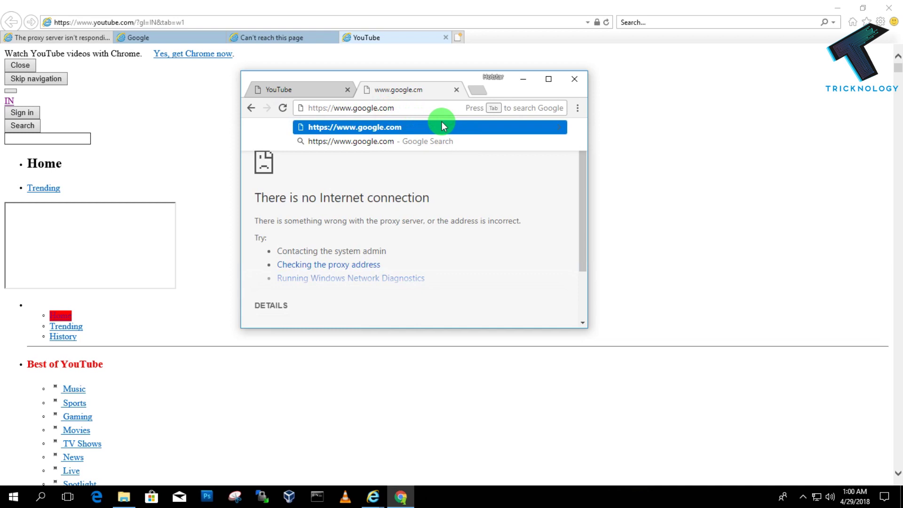
{"action": "left_click", "coordinate": [442, 126]}
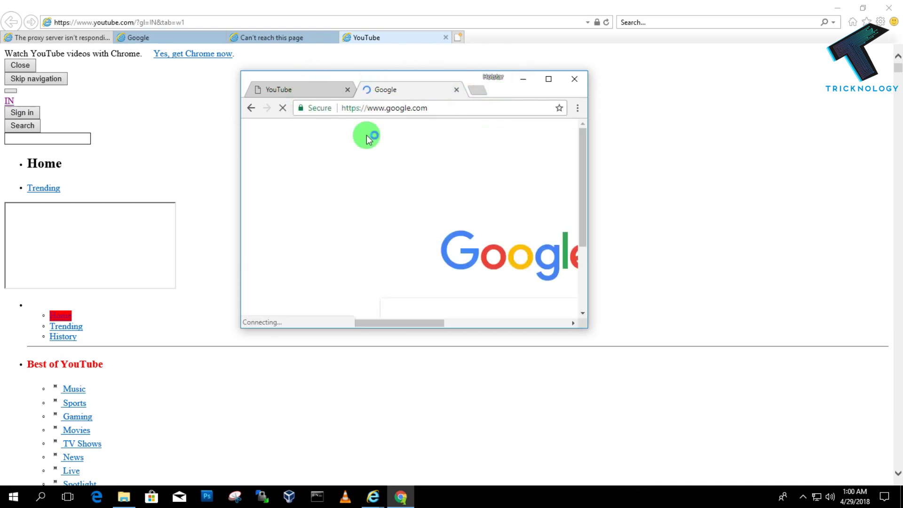